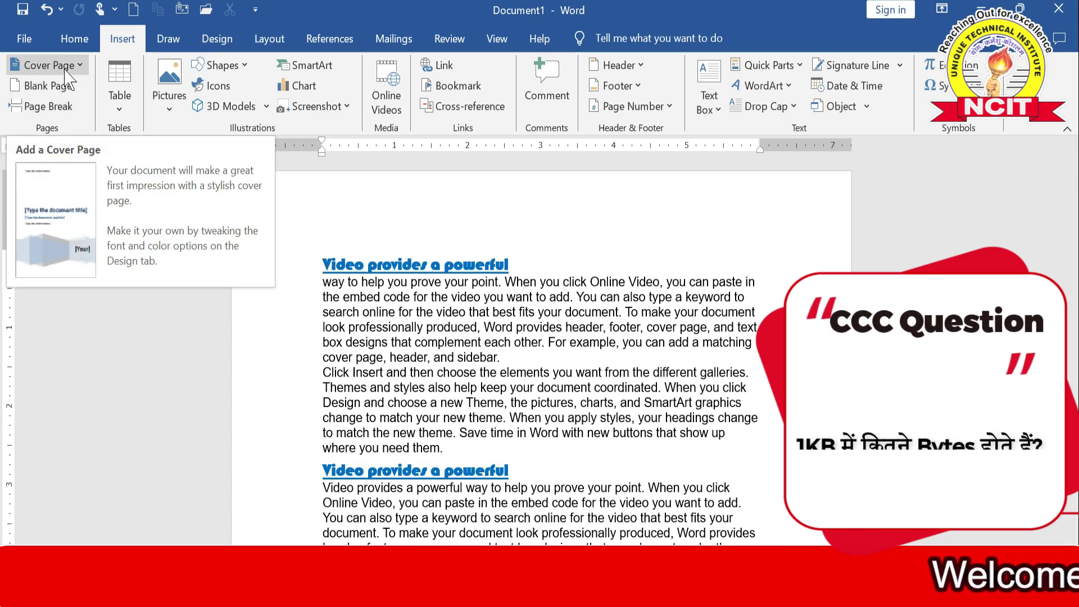
Insert the built-in Motion cover page at the start of the document.
{"action": "left_click", "coordinate": [65, 68]}
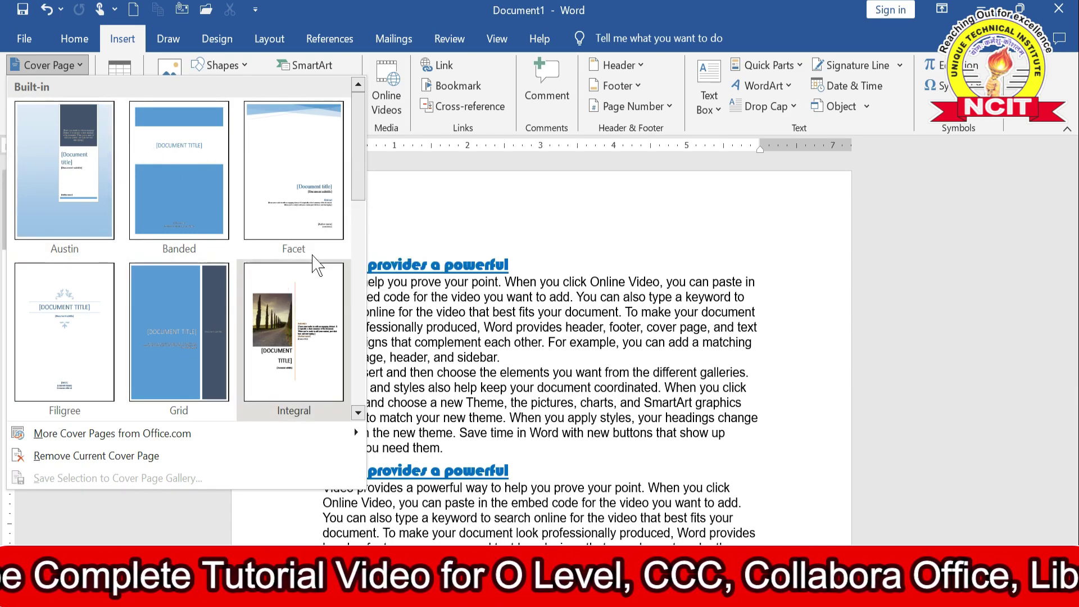
{"action": "left_click_drag", "start_coordinate": [364, 197], "coordinate": [374, 259]}
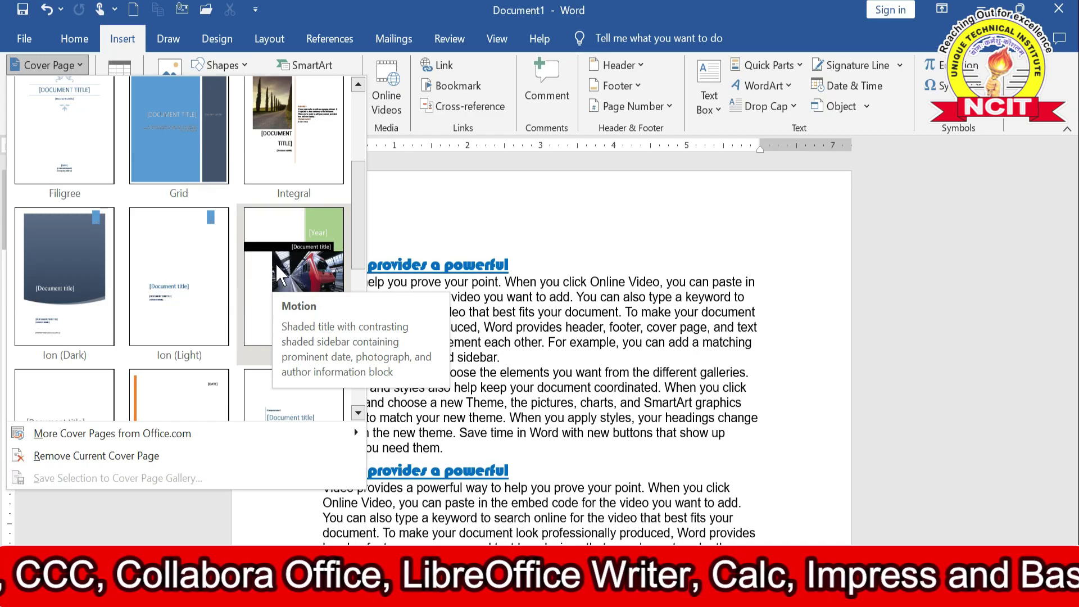
{"action": "left_click", "coordinate": [275, 278]}
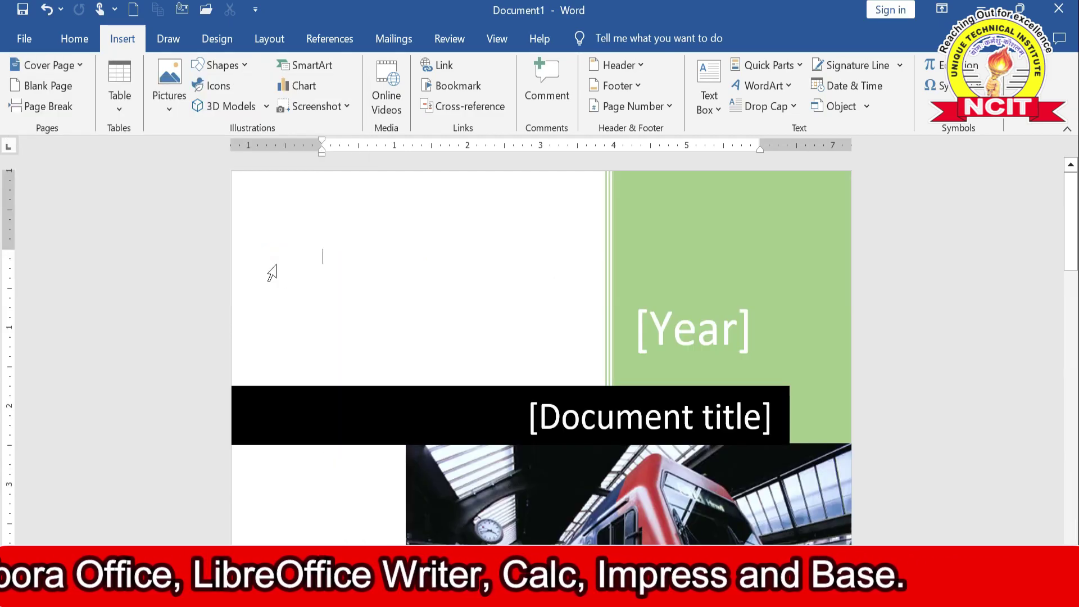
Set the year on the cover page to 2024.
{"action": "scroll", "coordinate": [272, 273], "scroll_direction": "down", "scroll_amount": 10}
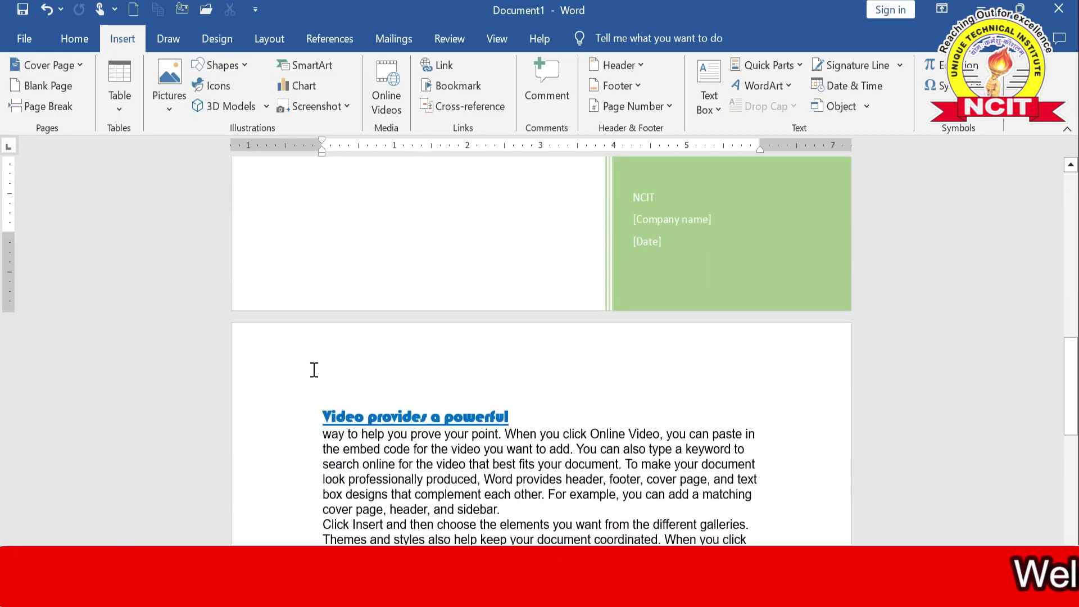
{"action": "scroll", "coordinate": [323, 404], "scroll_direction": "down", "scroll_amount": 3}
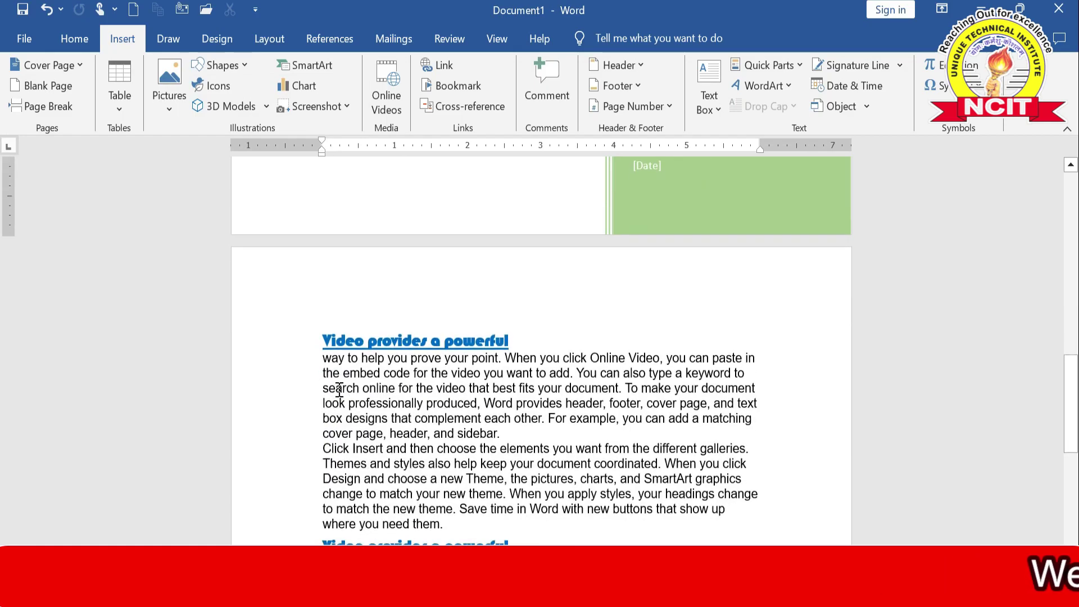
{"action": "left_click", "coordinate": [337, 389]}
{"action": "scroll", "coordinate": [340, 388], "scroll_direction": "down", "scroll_amount": 3}
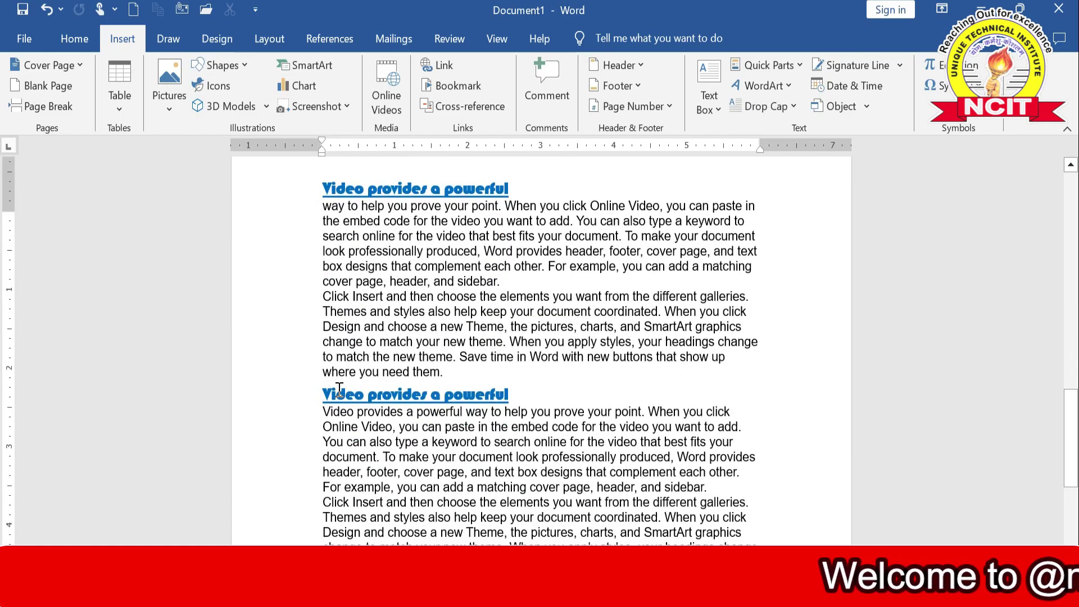
{"action": "scroll", "coordinate": [342, 379], "scroll_direction": "up", "scroll_amount": 20}
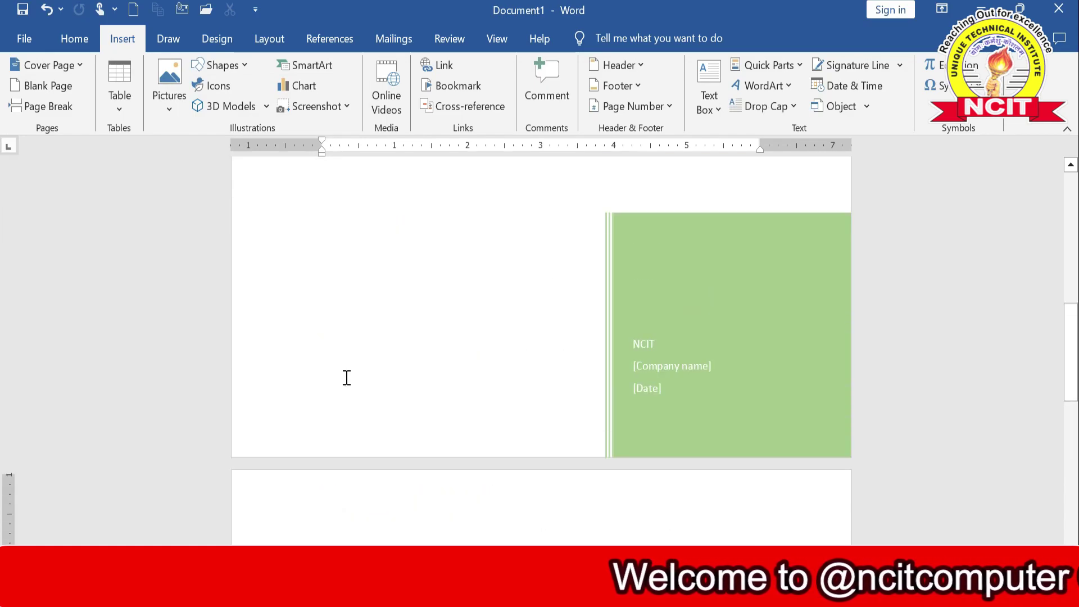
{"action": "scroll", "coordinate": [345, 376], "scroll_direction": "up", "scroll_amount": 13}
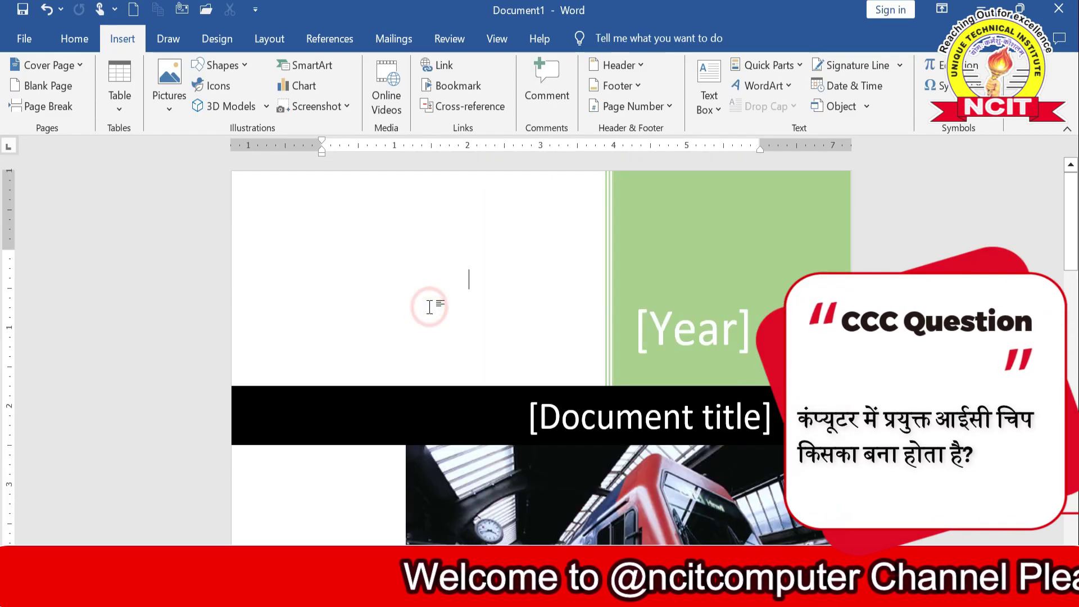
{"action": "left_click", "coordinate": [559, 292]}
{"action": "scroll", "coordinate": [660, 316], "scroll_direction": "down", "scroll_amount": 4}
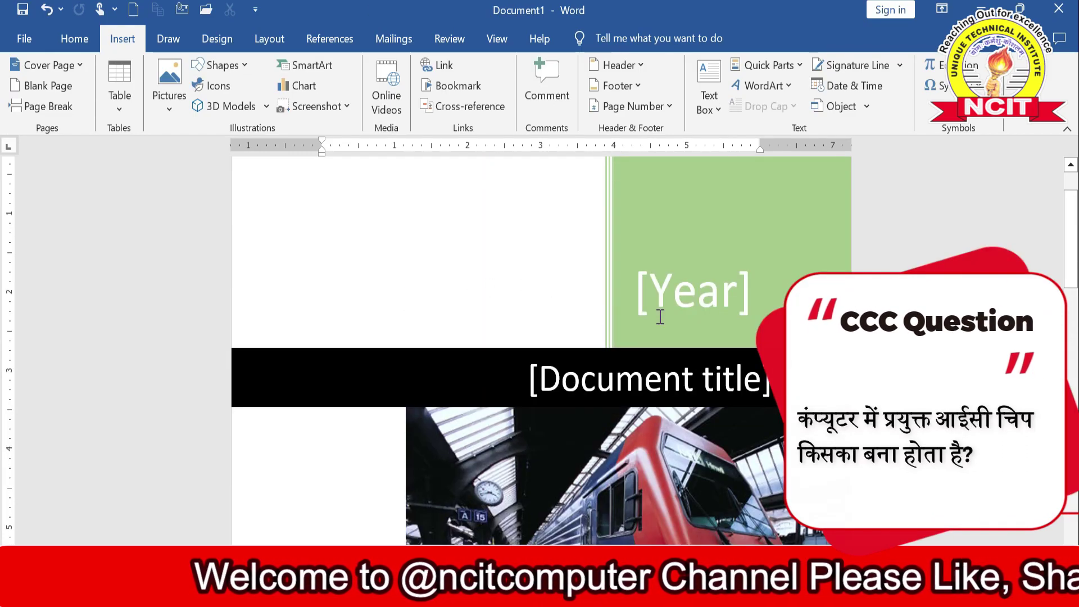
{"action": "scroll", "coordinate": [658, 316], "scroll_direction": "up", "scroll_amount": 3}
{"action": "left_click", "coordinate": [685, 265]}
{"action": "type", "text": "2024"}
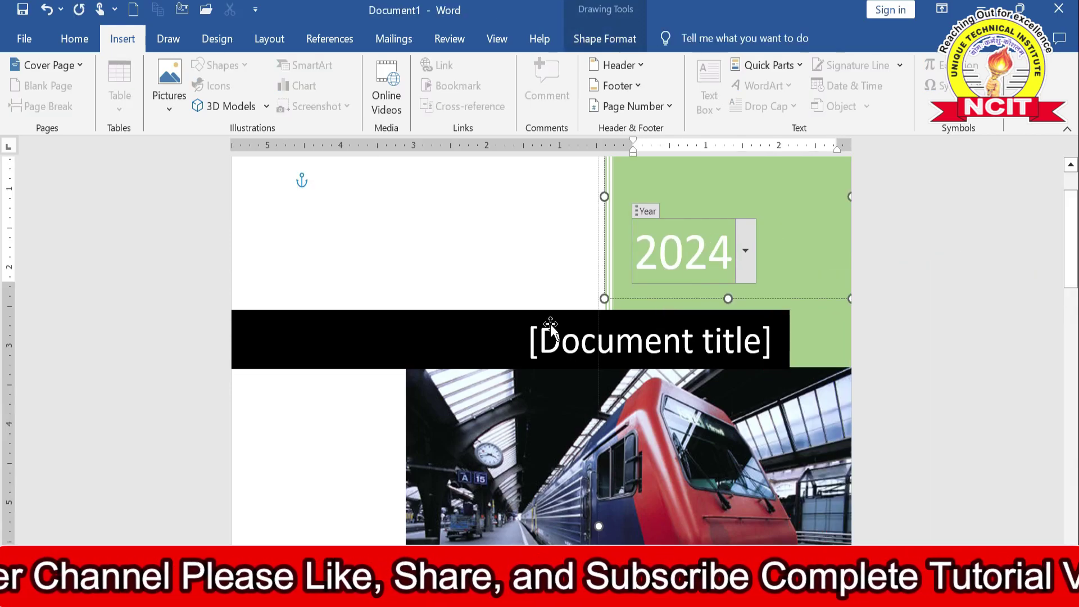
Replace the document title placeholder on the cover page with "MS WORD".
{"action": "left_click", "coordinate": [614, 343]}
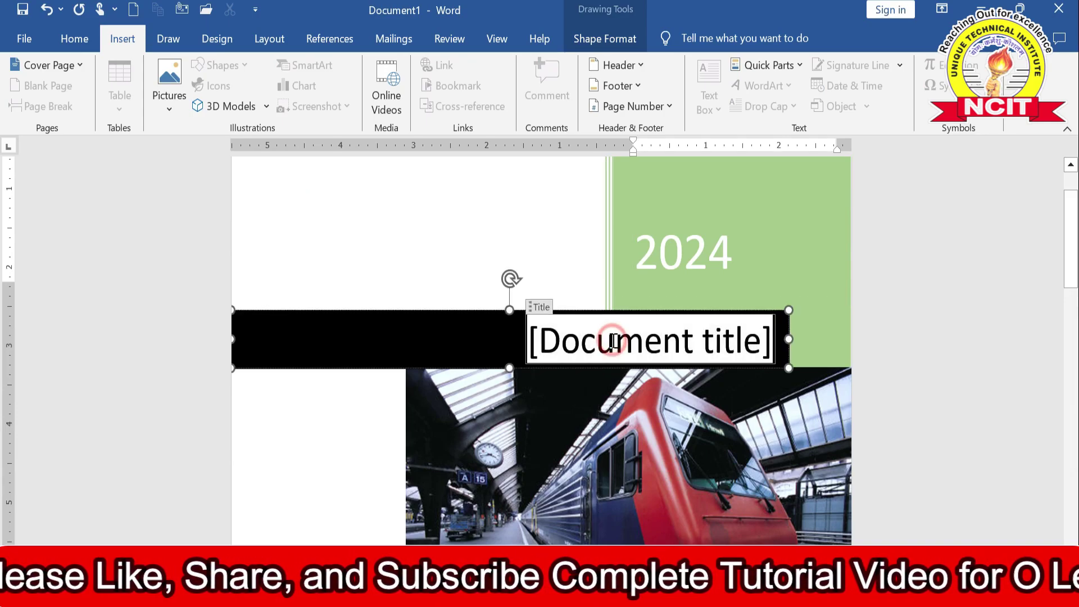
{"action": "type", "text": "MS WO"}
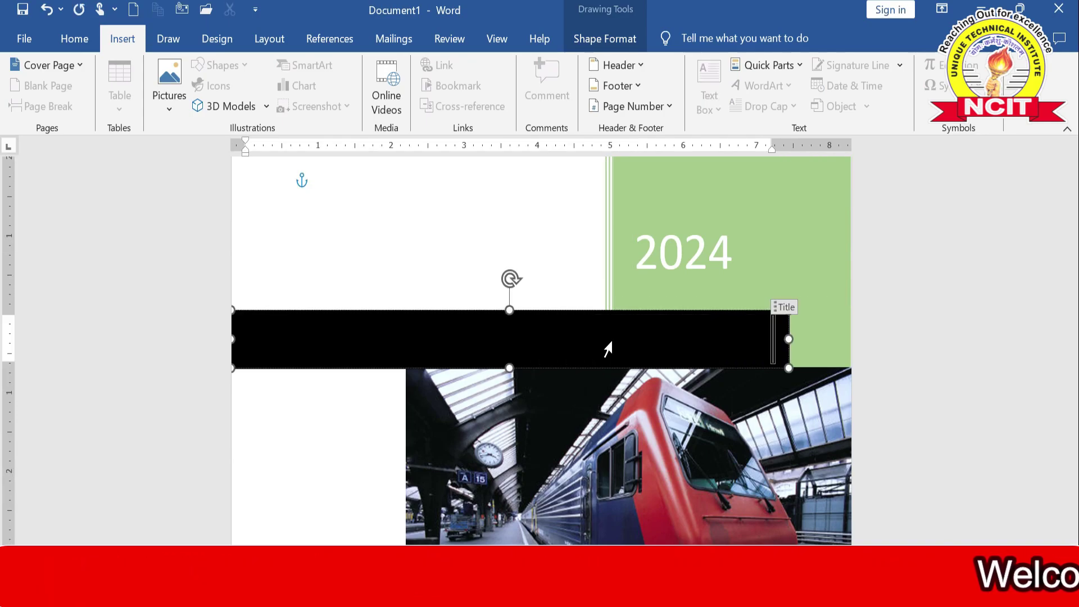
{"action": "type", "text": "RD"}
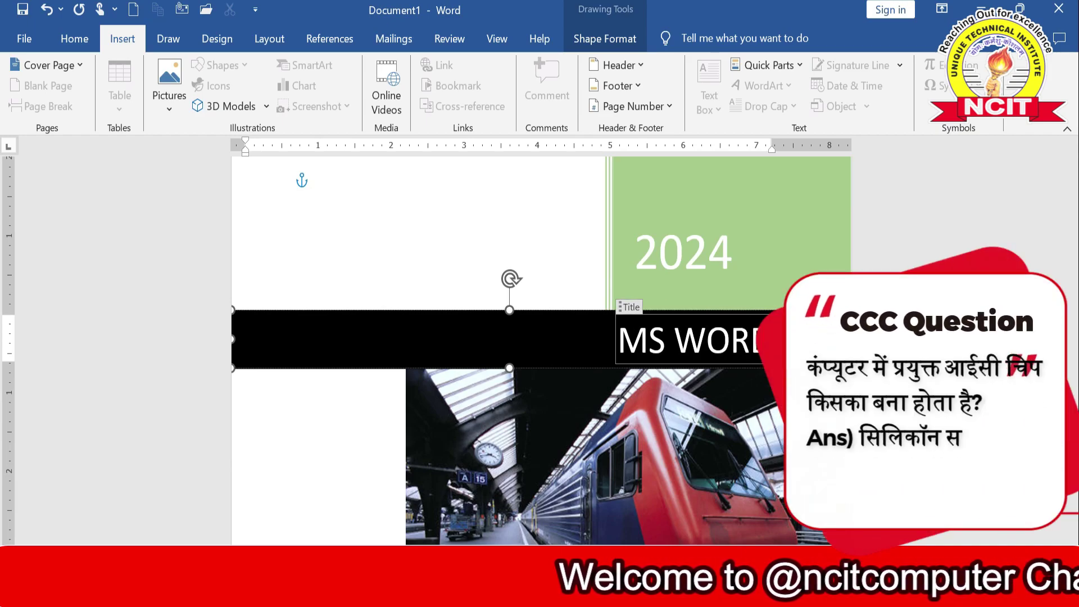
Fill in the company name below the author on the cover page as "NCIT COMPUTER".
{"action": "scroll", "coordinate": [594, 366], "scroll_direction": "down", "scroll_amount": 5}
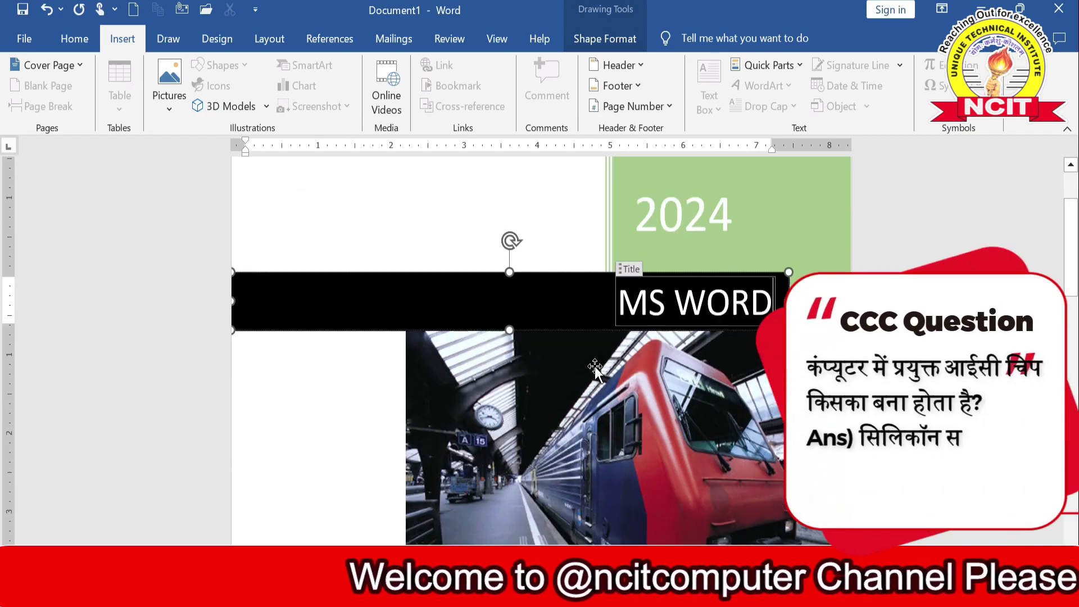
{"action": "scroll", "coordinate": [590, 346], "scroll_direction": "down", "scroll_amount": 5}
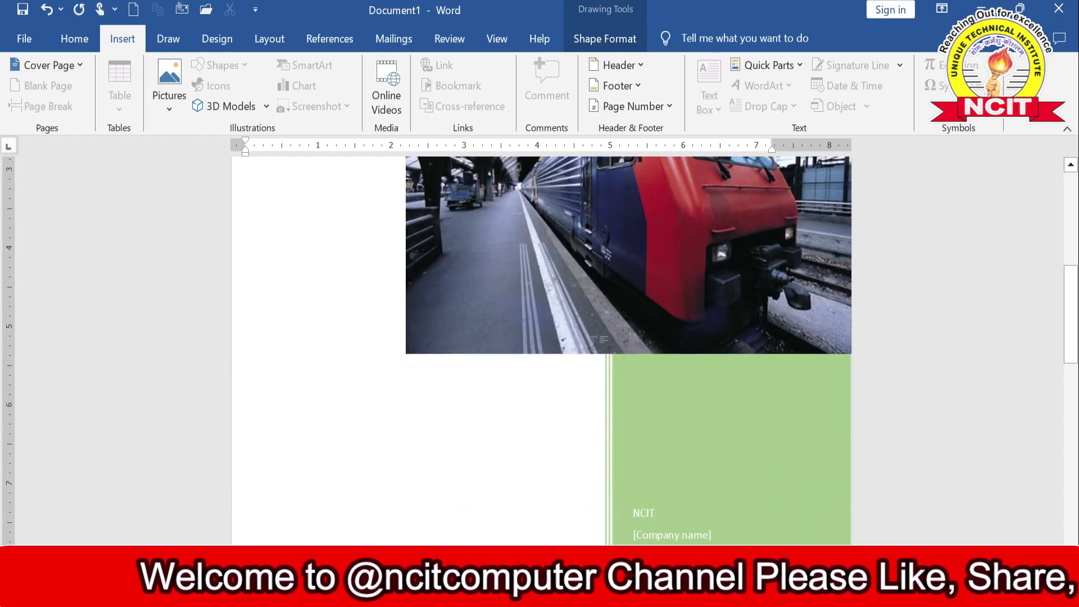
{"action": "scroll", "coordinate": [649, 461], "scroll_direction": "down", "scroll_amount": 2}
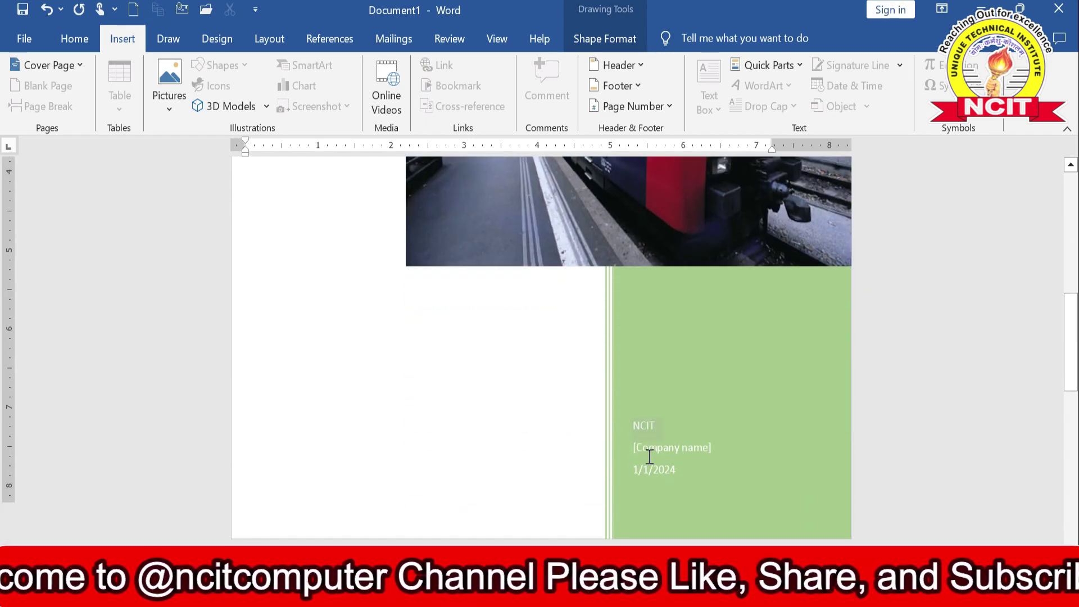
{"action": "left_click", "coordinate": [644, 387]}
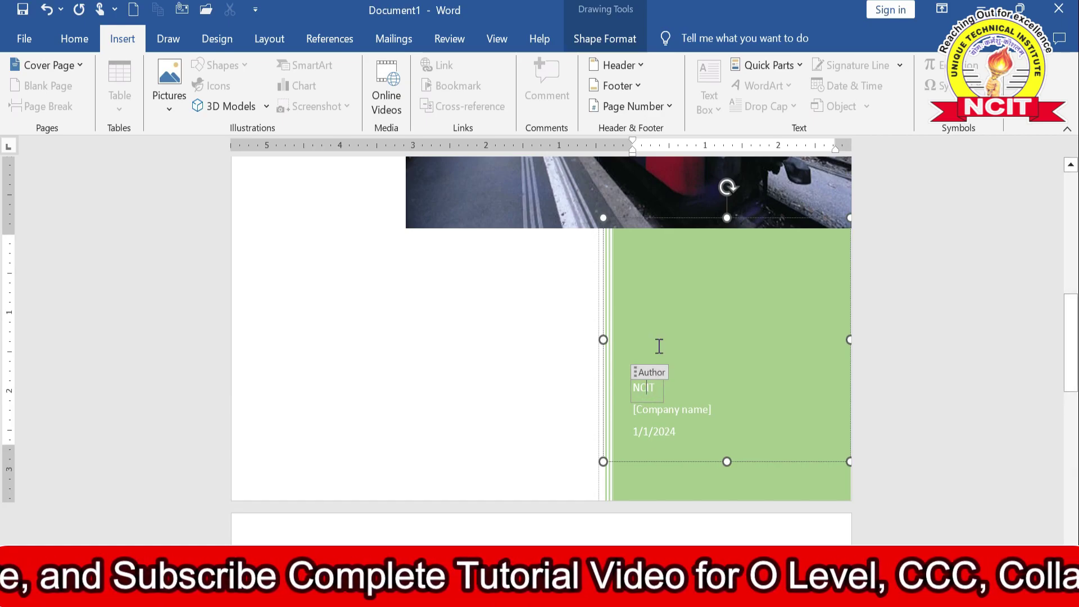
{"action": "left_click", "coordinate": [686, 416]}
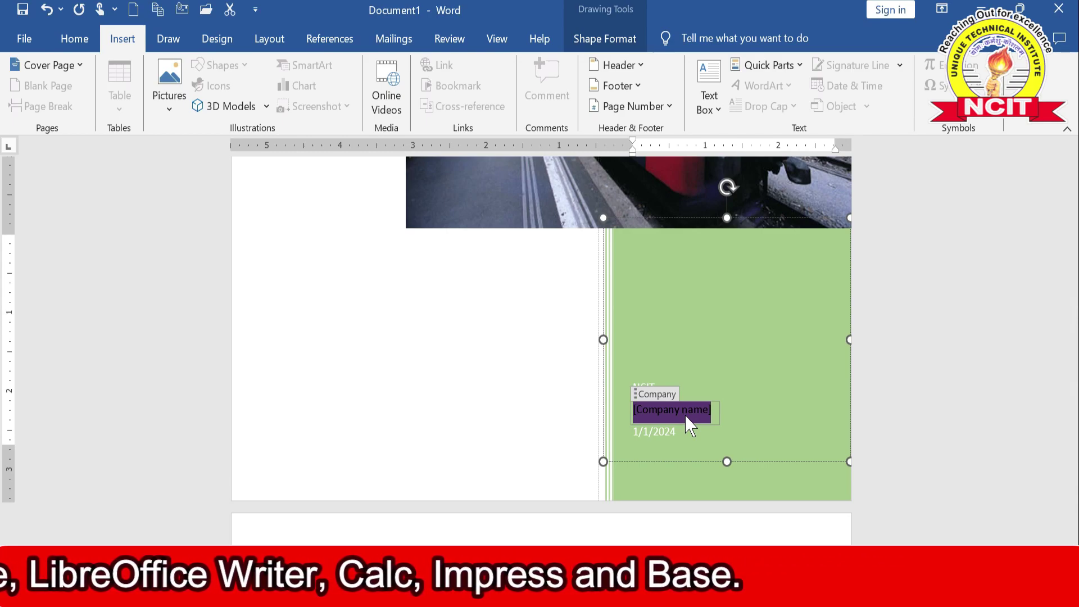
{"action": "type", "text": "NCIT COMPUTER"}
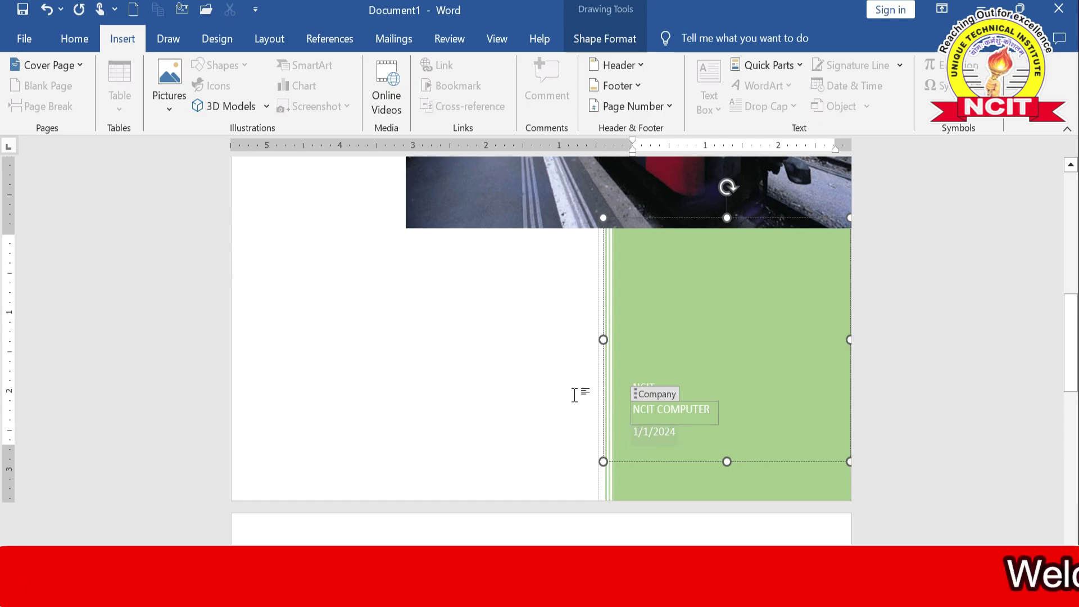
Open the calendar of the cover page's date, close it without choosing a day, and review the filled-in cover page.
{"action": "left_click", "coordinate": [644, 434]}
{"action": "left_click", "coordinate": [688, 433]}
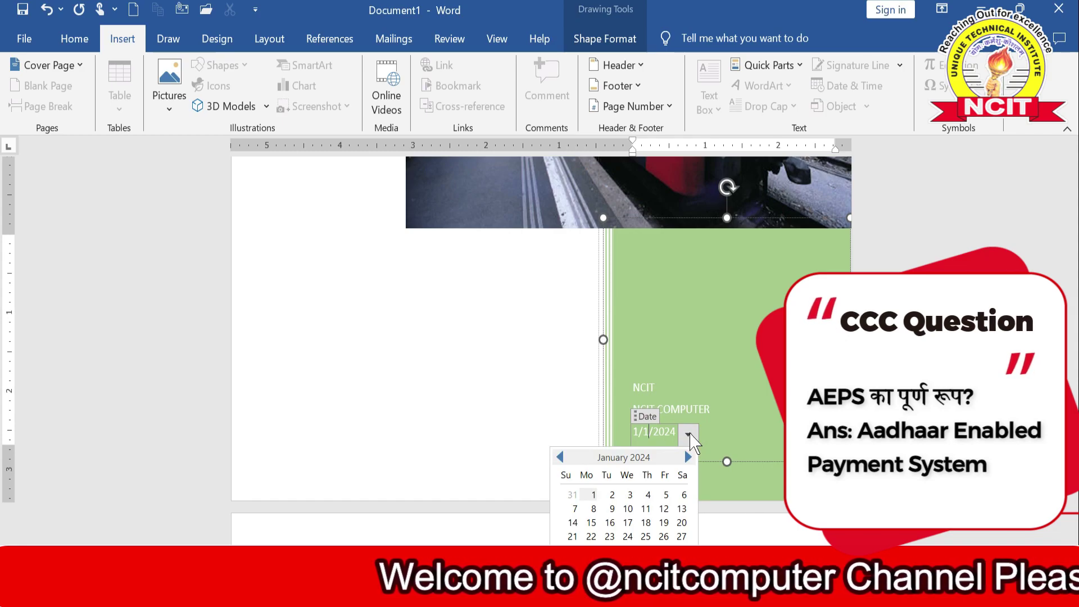
{"action": "left_click", "coordinate": [525, 366]}
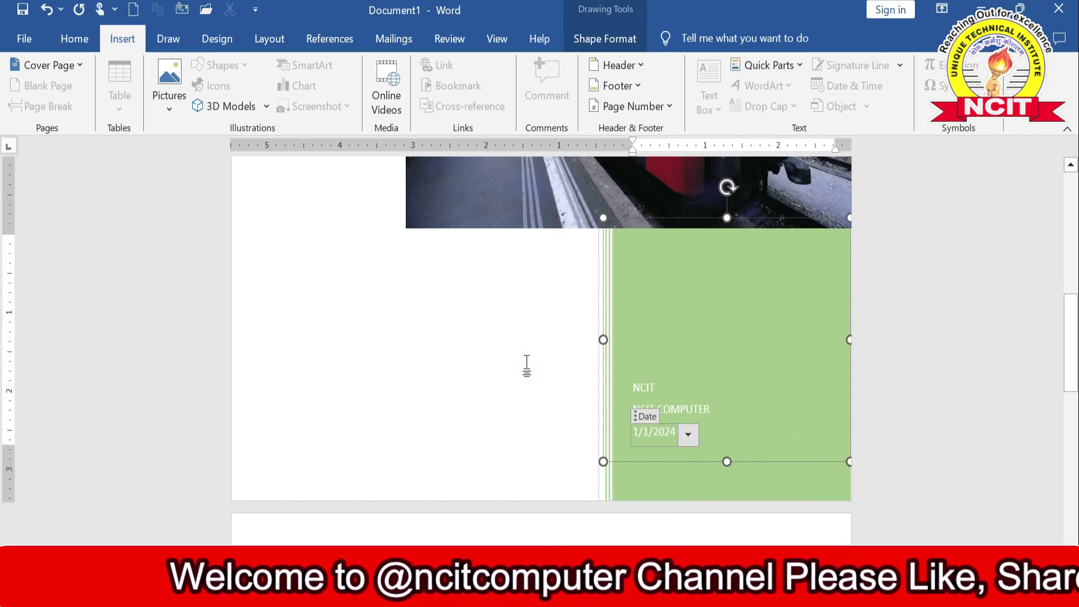
{"action": "scroll", "coordinate": [527, 364], "scroll_direction": "up", "scroll_amount": 3}
{"action": "scroll", "coordinate": [527, 364], "scroll_direction": "up", "scroll_amount": 5}
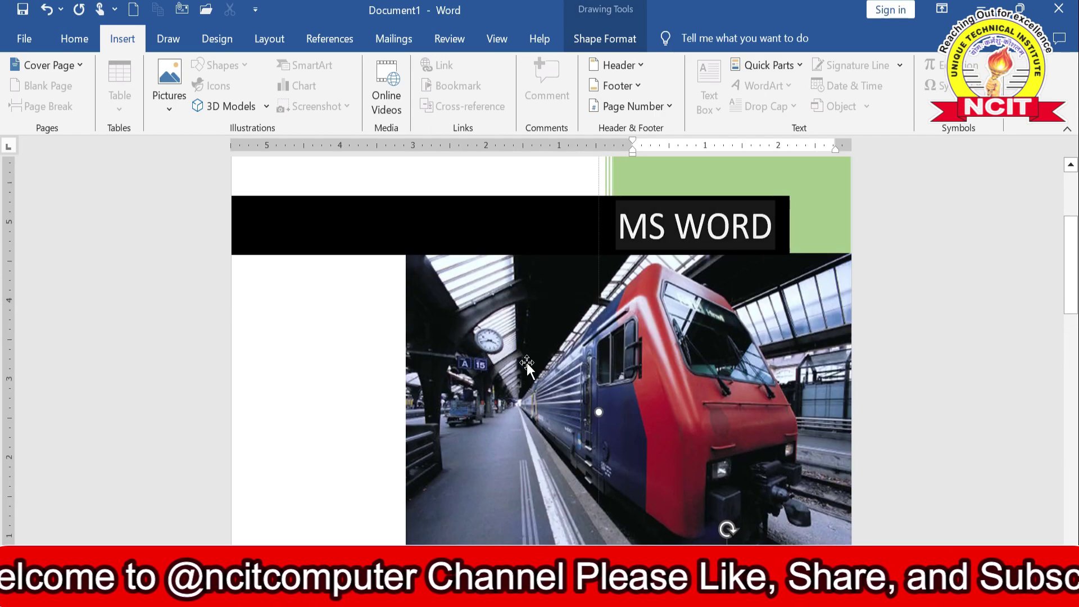
{"action": "scroll", "coordinate": [527, 363], "scroll_direction": "up", "scroll_amount": 1}
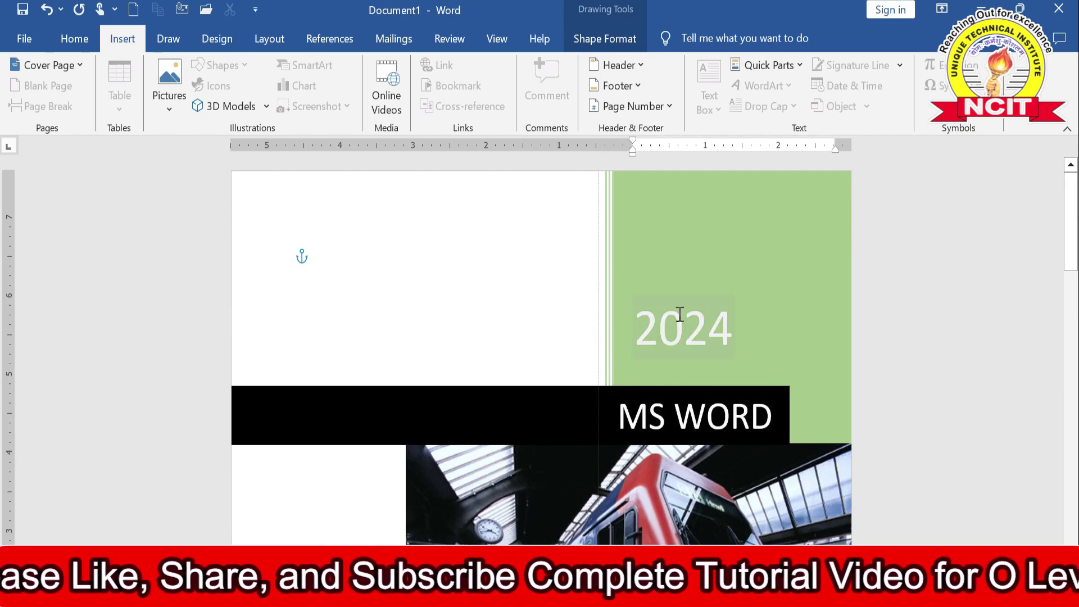
{"action": "scroll", "coordinate": [678, 314], "scroll_direction": "down", "scroll_amount": 7}
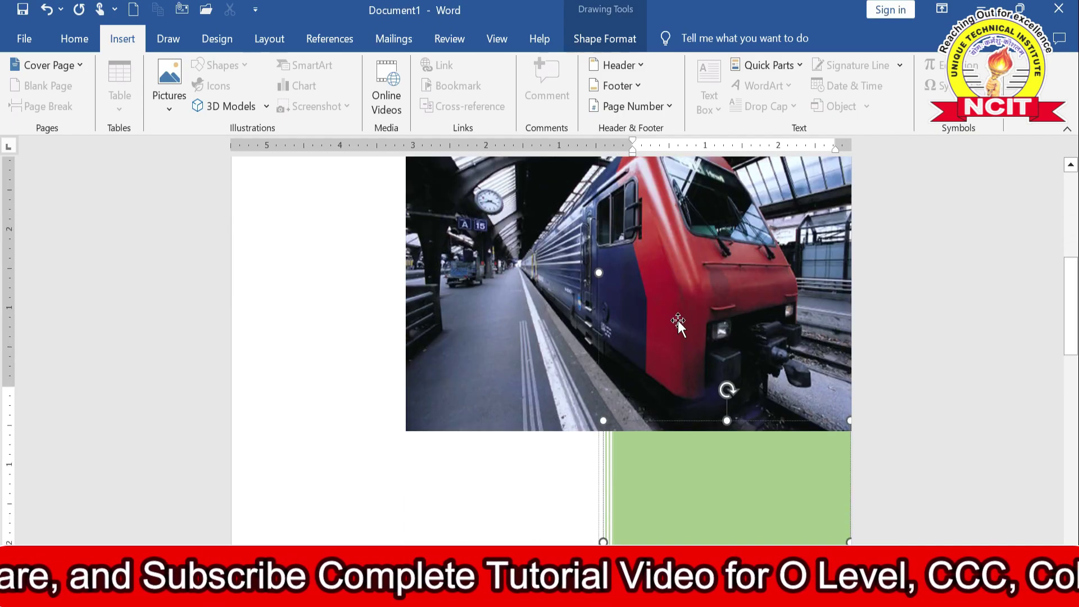
{"action": "scroll", "coordinate": [684, 408], "scroll_direction": "down", "scroll_amount": 2}
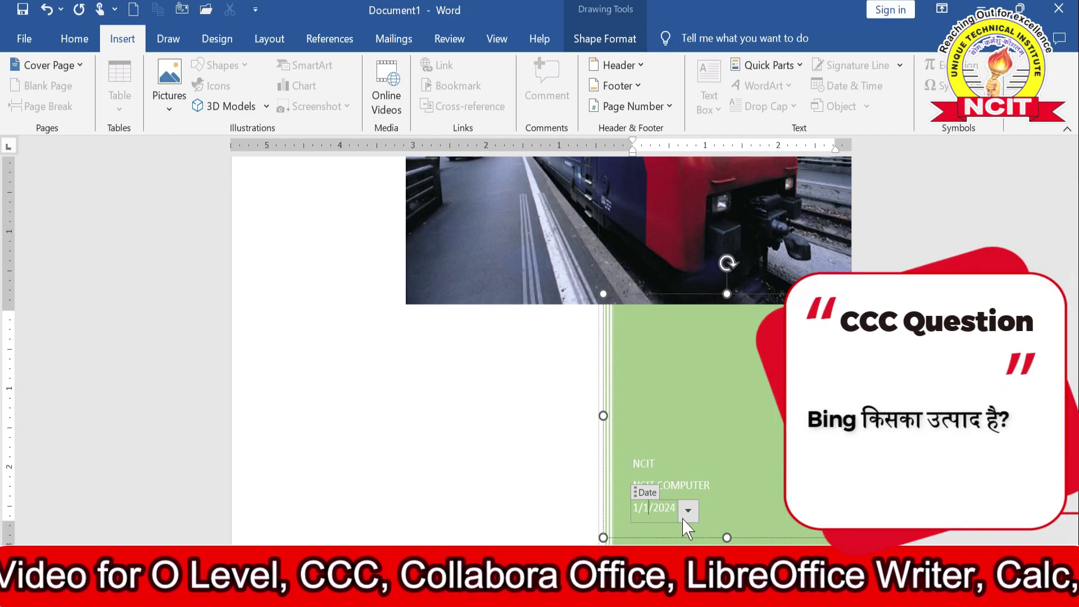
{"action": "left_click", "coordinate": [447, 423]}
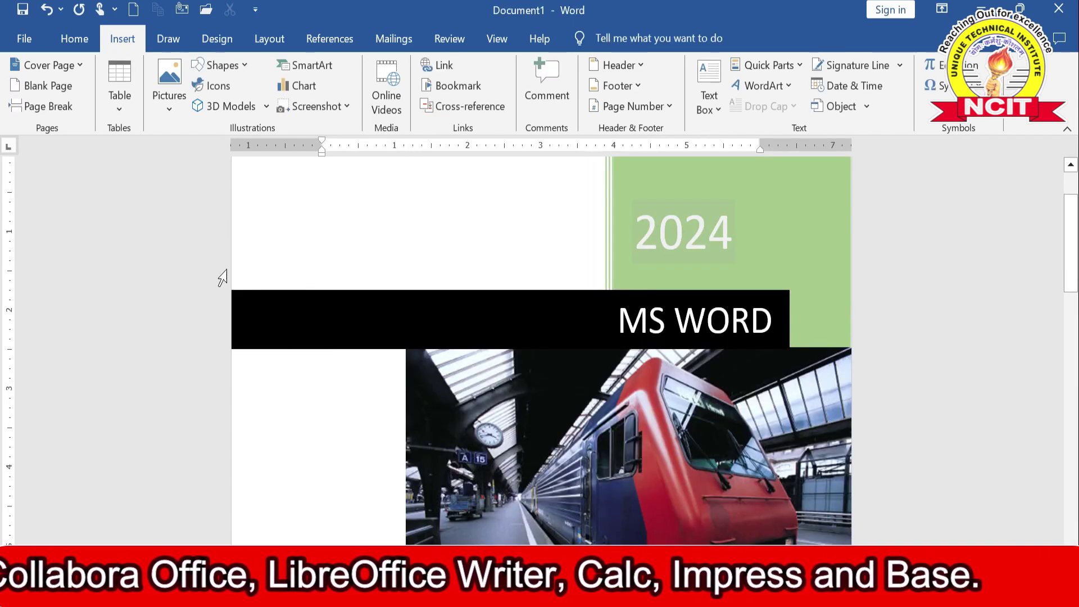
Browse the remaining built-in cover page designs and remove the current cover page from the document.
{"action": "left_click", "coordinate": [80, 65]}
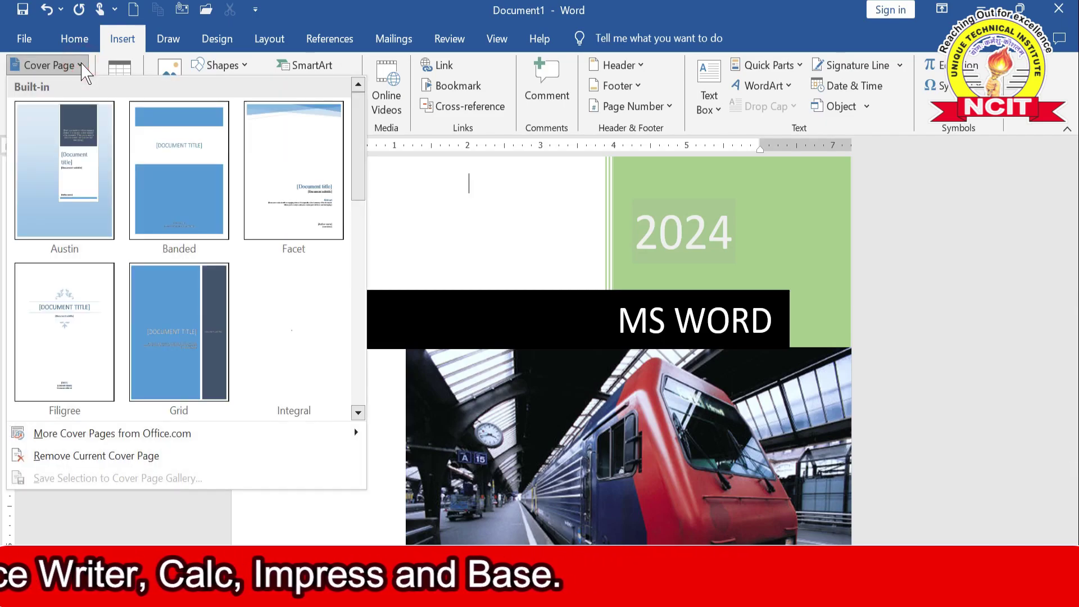
{"action": "left_click_drag", "start_coordinate": [360, 204], "coordinate": [359, 336]}
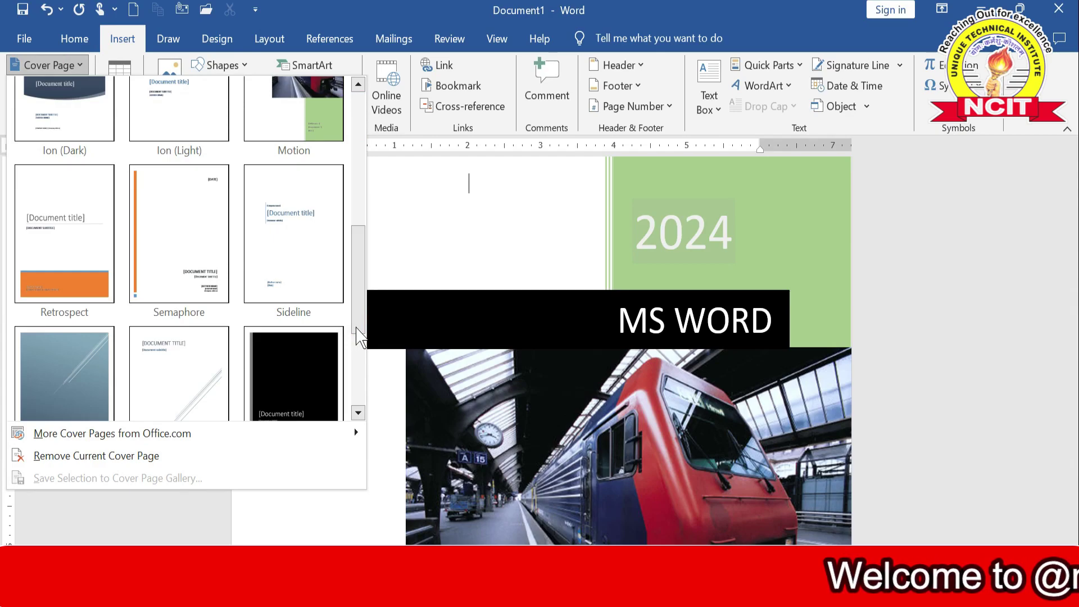
{"action": "left_click_drag", "start_coordinate": [357, 332], "coordinate": [362, 393]}
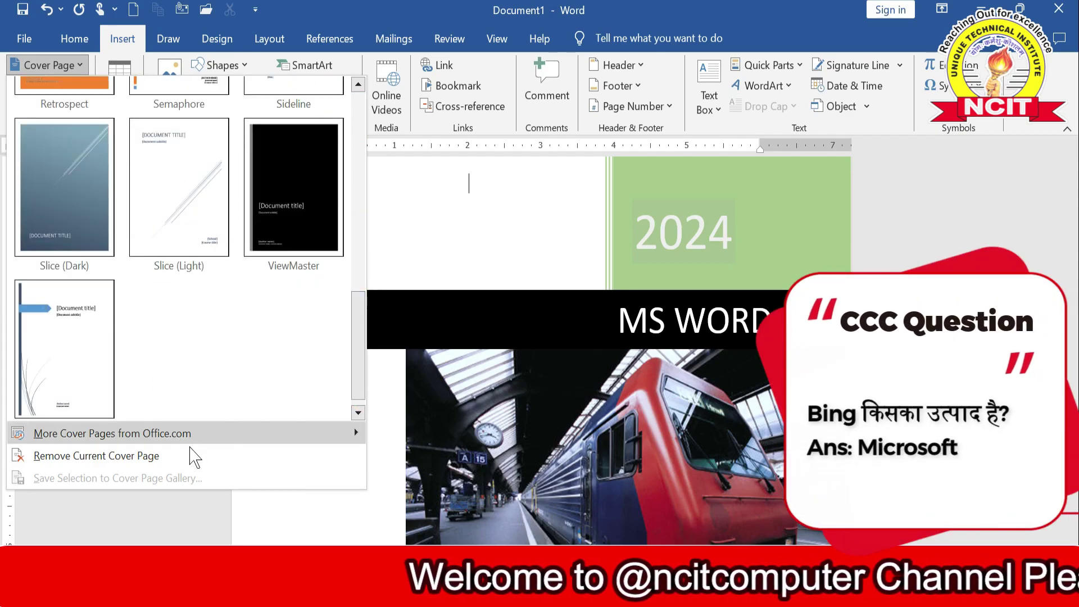
{"action": "mouse_move", "coordinate": [34, 443]}
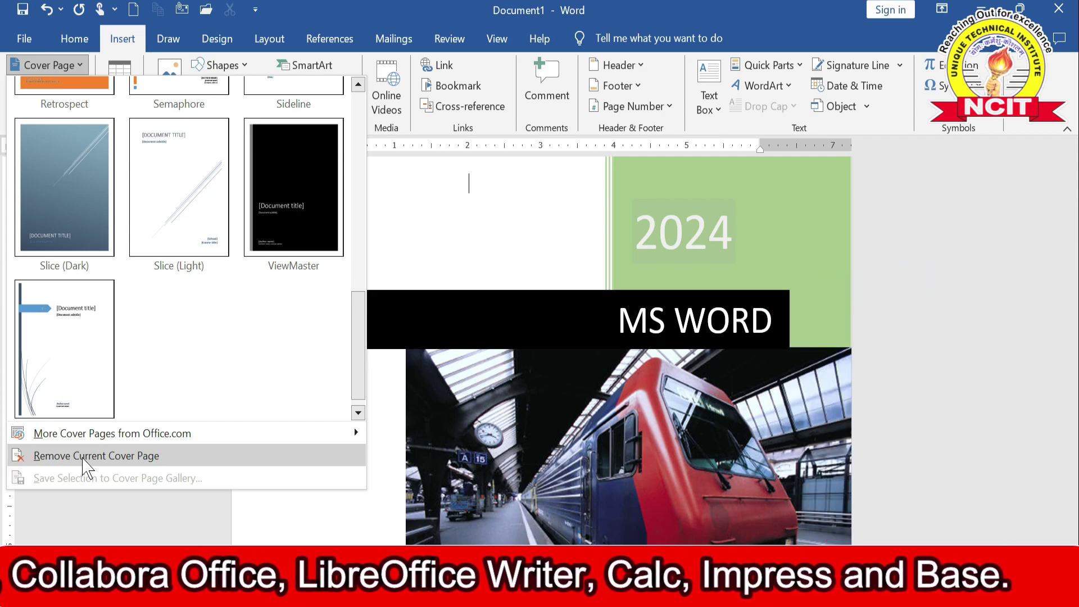
{"action": "left_click", "coordinate": [85, 457]}
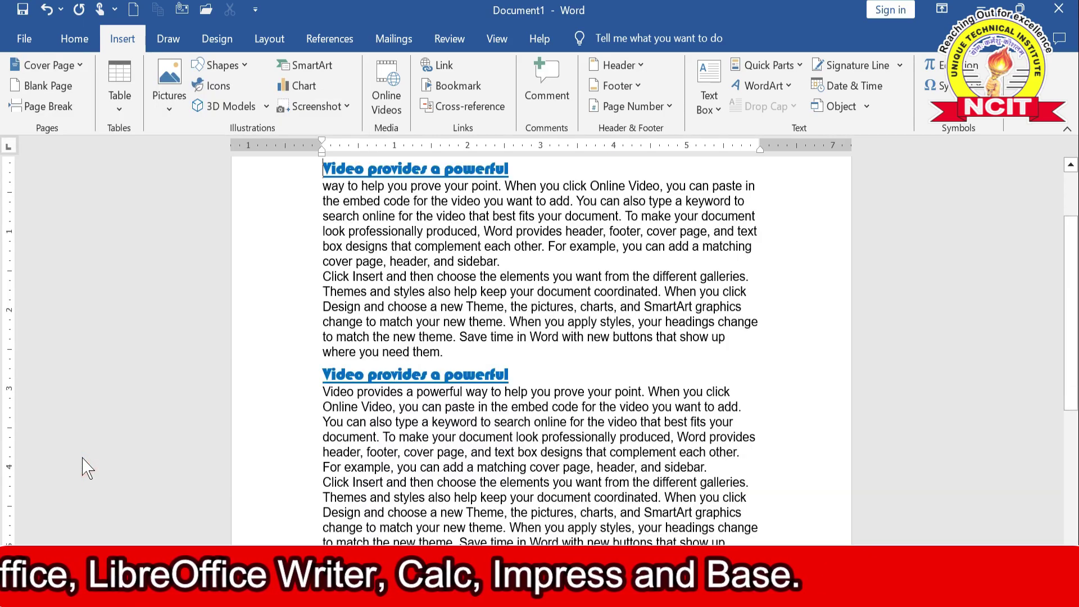
{"action": "scroll", "coordinate": [371, 405], "scroll_direction": "up", "scroll_amount": 2}
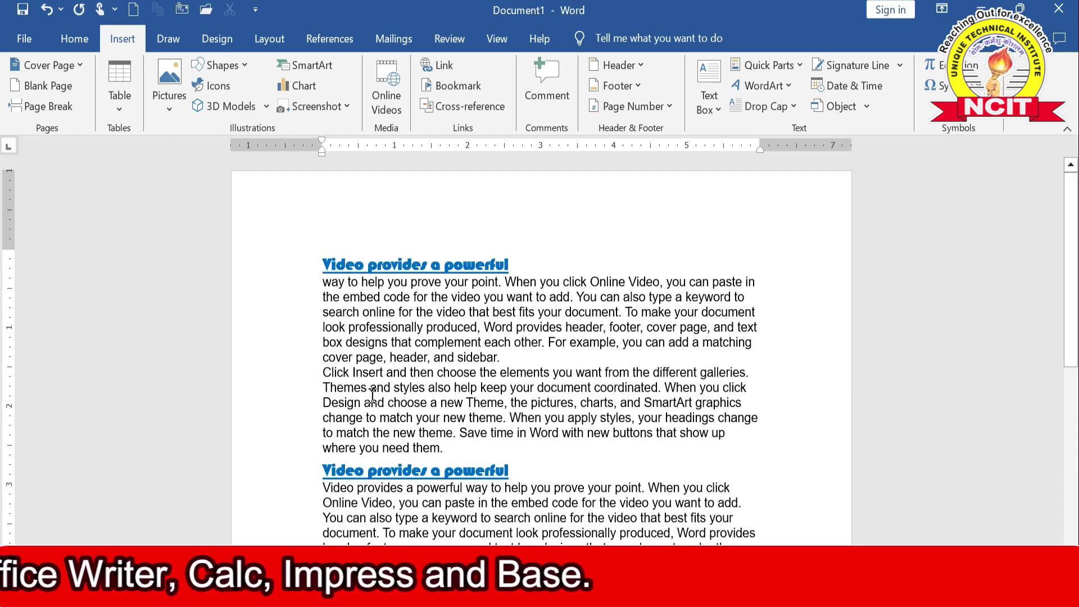